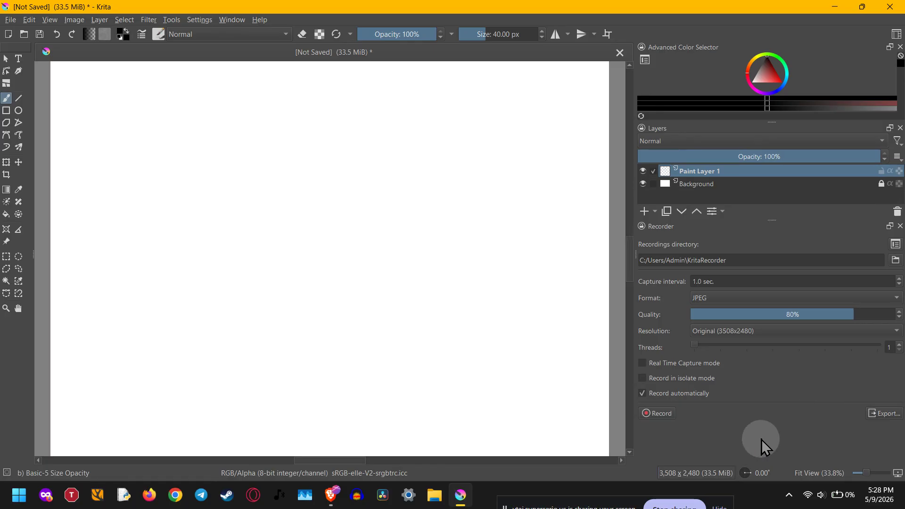
- Set up the recorder with automatic recording off, JPEG format, Original (3508x2480) resolution and 2 threads
left_click(686, 392)
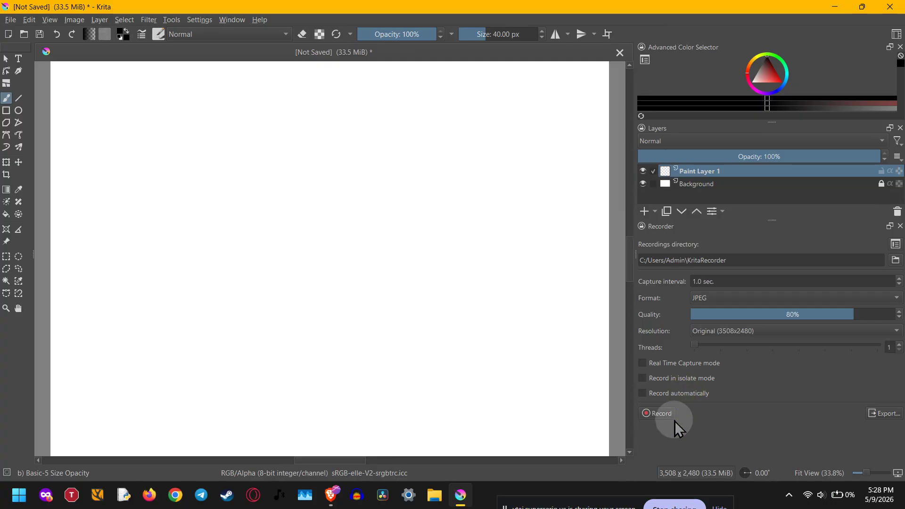
left_click(712, 298)
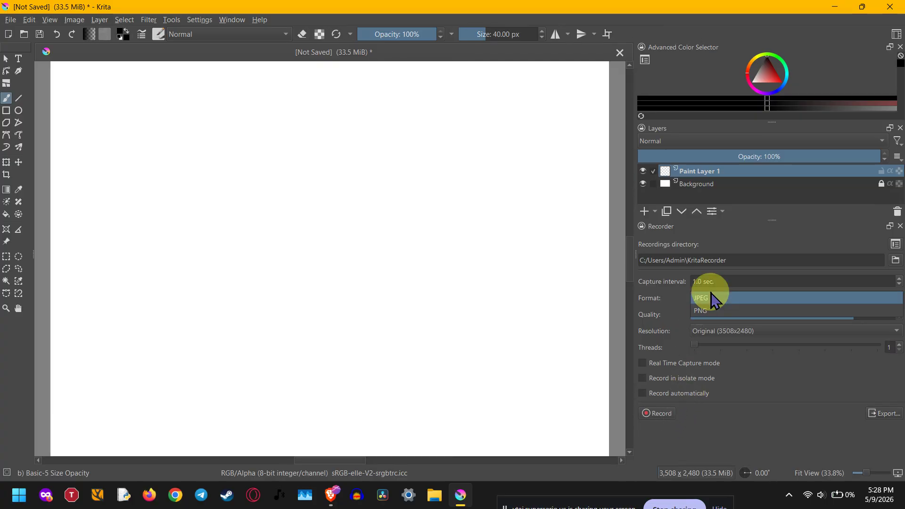
left_click(710, 295)
left_click(711, 295)
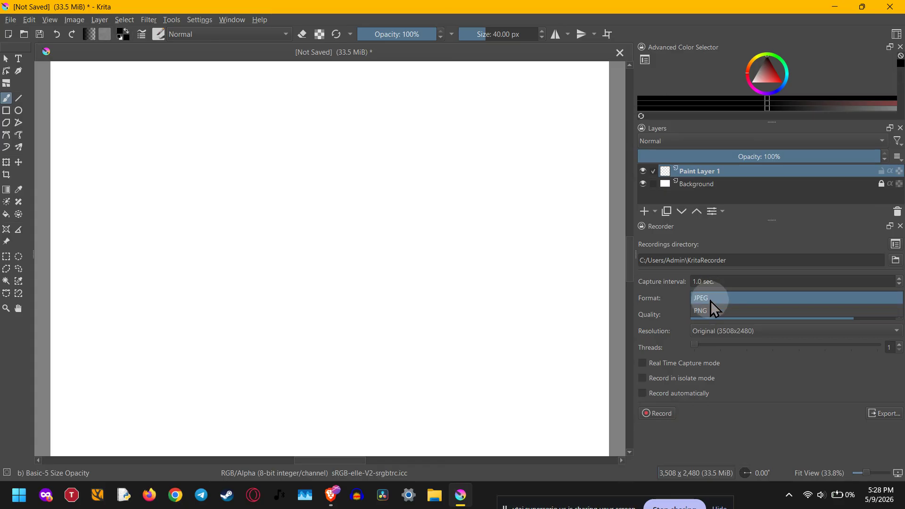
left_click(710, 301)
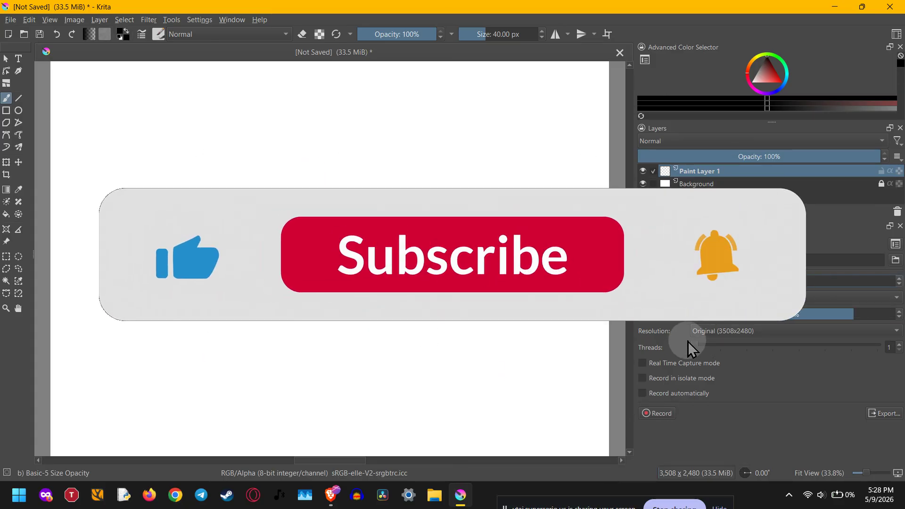
left_click(708, 331)
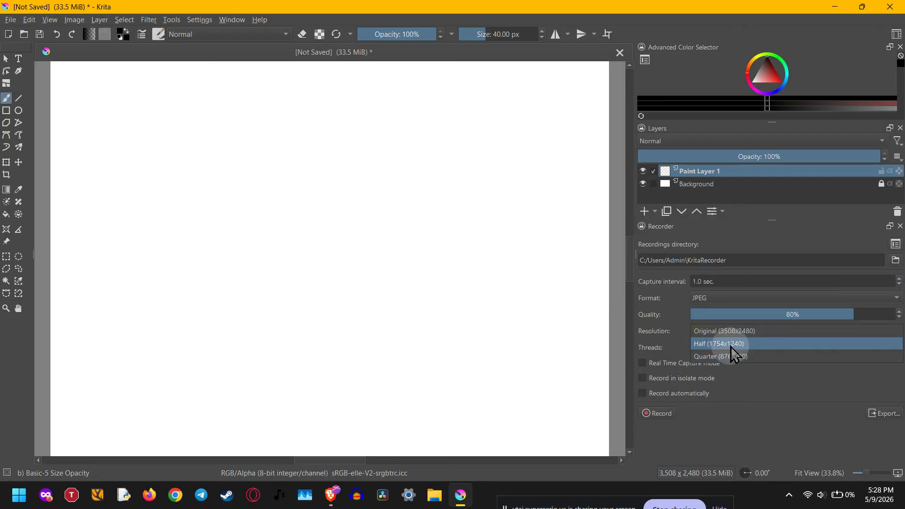
left_click(734, 331)
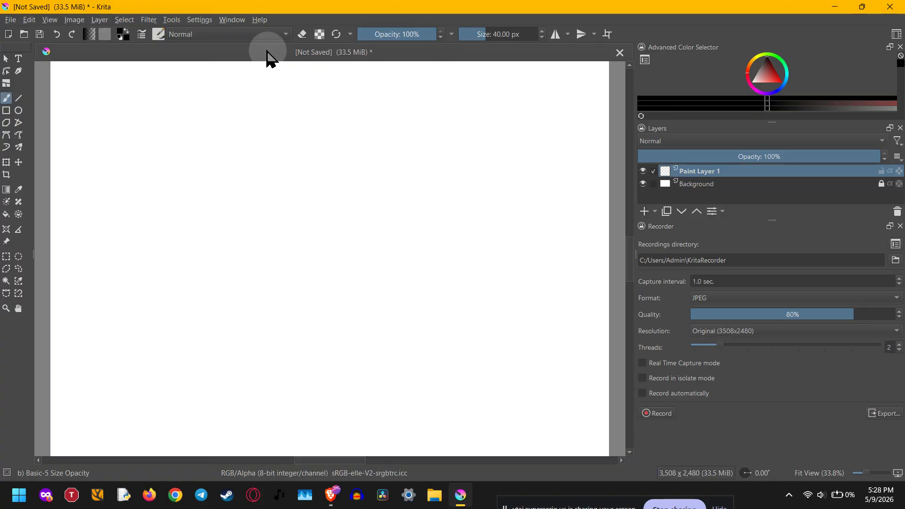
- Look up the Recorder entry in the list of available dockers and close the list
left_click(199, 20)
mouse_move(259, 127)
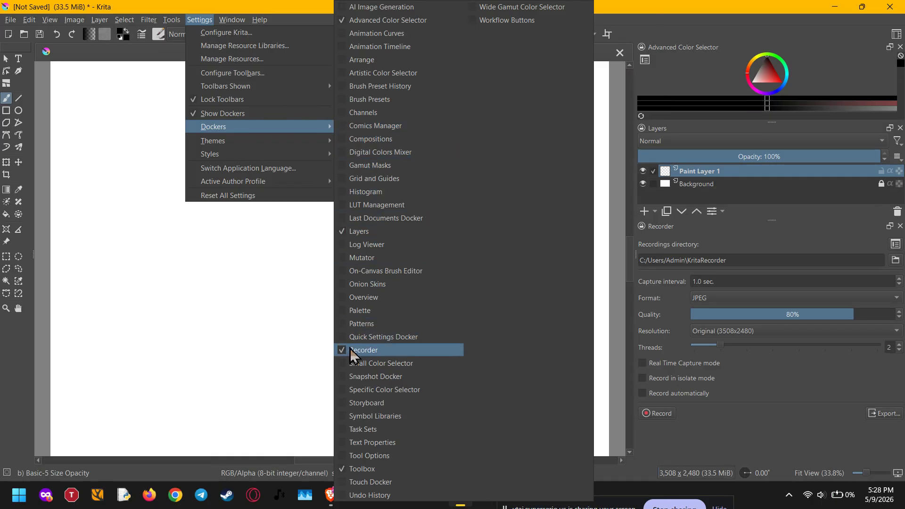
left_click(764, 428)
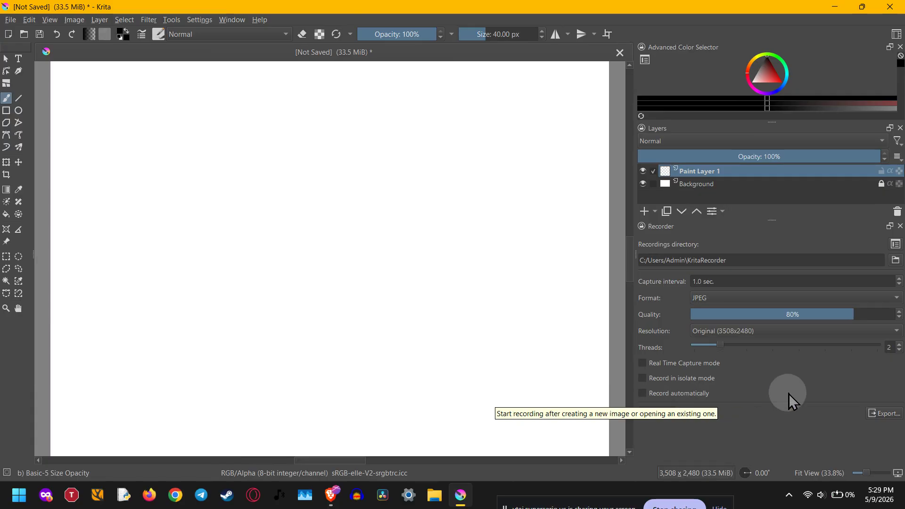
- Browse the recordings directory, cancel the folder selection, and turn automatic recording on
left_click(896, 260)
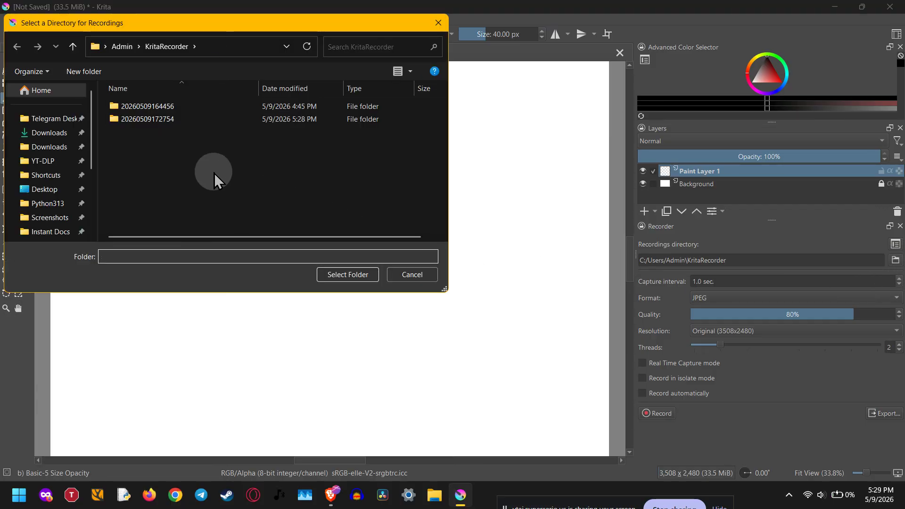
left_click(405, 276)
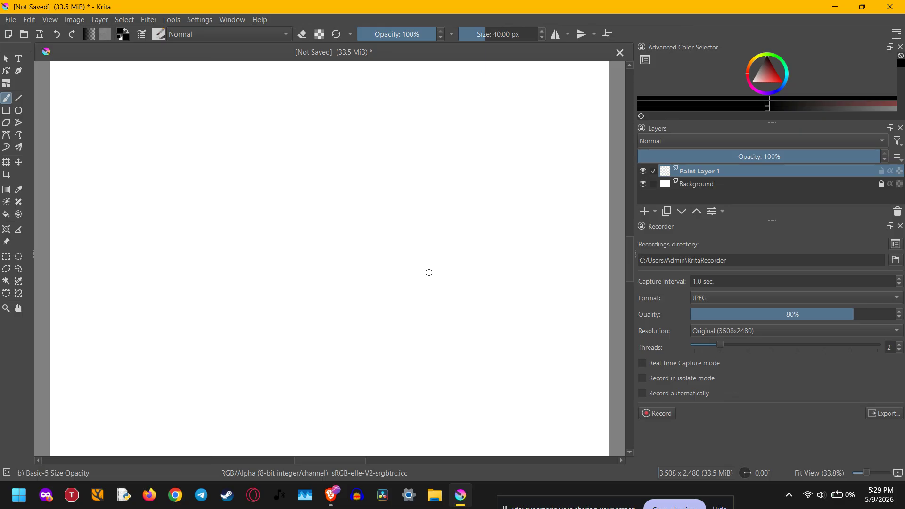
left_click(665, 393)
left_click(723, 282)
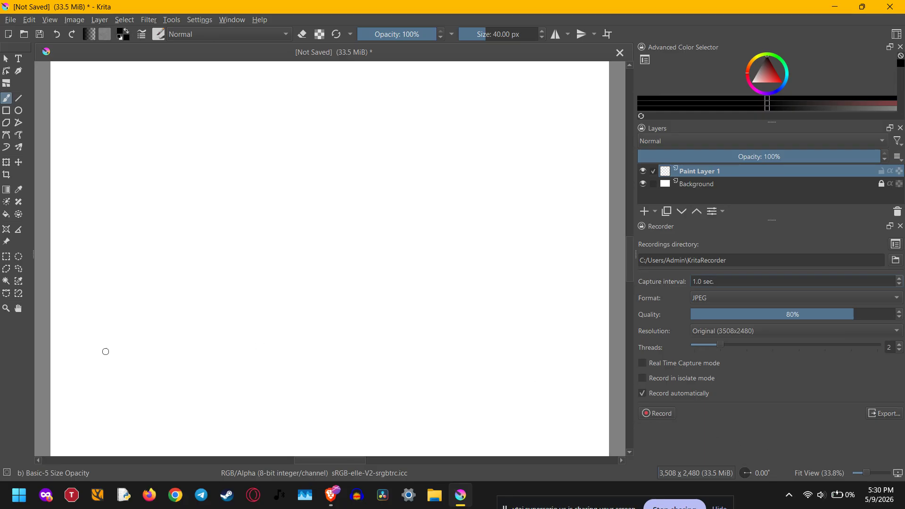
- Paint a black wave line curling into a spiral, four short arcs beside the curl, and a parallel line above the wave's slope
mouse_move(106, 352)
left_mouse_down()
mouse_move(145, 359)
mouse_move(329, 244)
mouse_move(396, 250)
mouse_move(379, 355)
mouse_move(345, 323)
mouse_move(403, 301)
mouse_move(378, 328)
left_mouse_up()
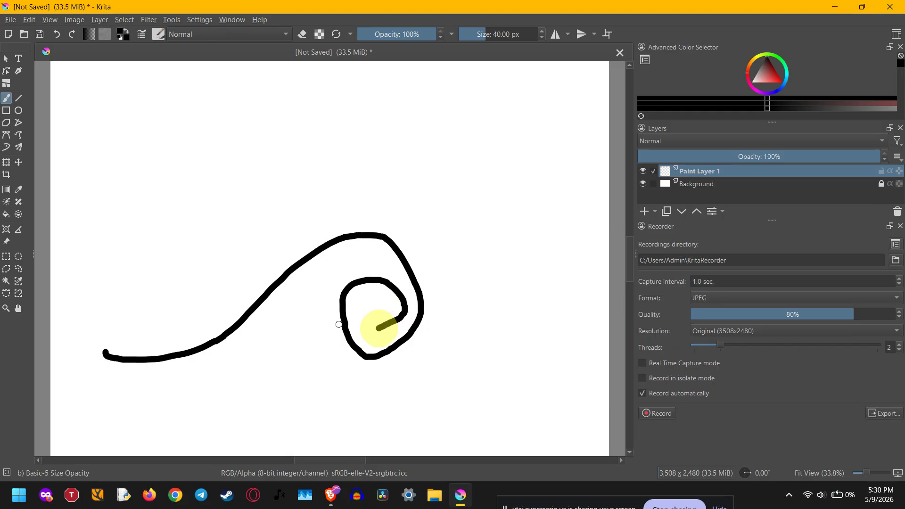
mouse_move(388, 380)
left_mouse_down()
mouse_move(428, 357)
mouse_move(444, 273)
left_mouse_up()
mouse_move(426, 389)
left_mouse_down()
mouse_move(455, 349)
mouse_move(465, 307)
left_mouse_up()
mouse_move(458, 383)
left_mouse_down()
mouse_move(477, 346)
mouse_move(476, 386)
mouse_move(491, 362)
left_mouse_up()
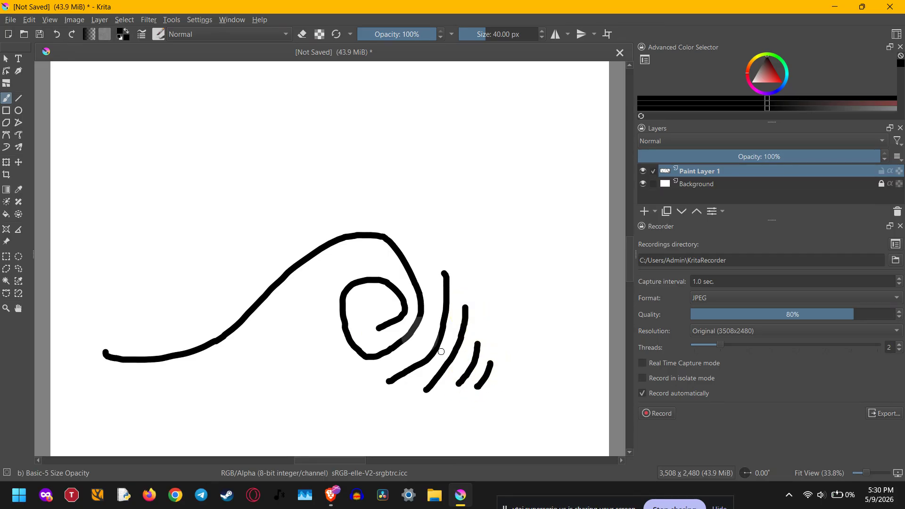
mouse_move(143, 337)
left_mouse_down()
mouse_move(209, 302)
mouse_move(299, 225)
mouse_move(348, 212)
left_mouse_up()
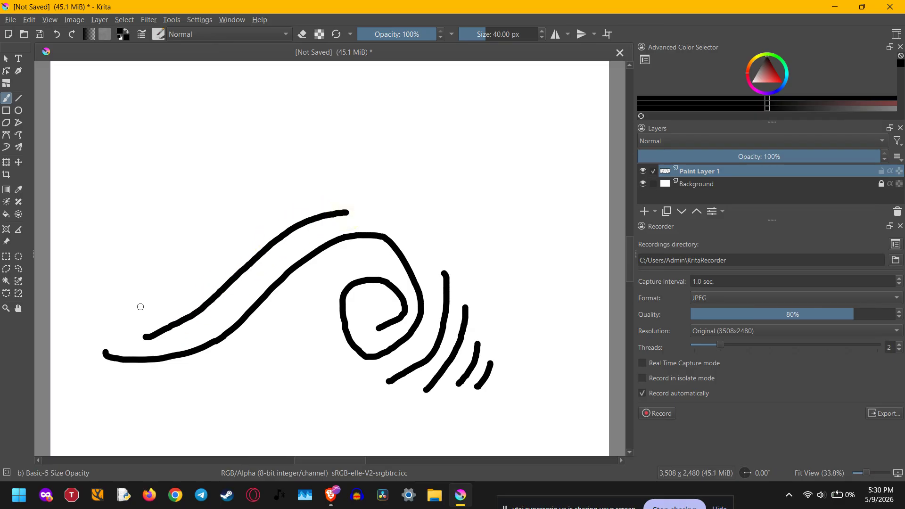
- Start recording and paint a straight diagonal line beside the arcs and two long curves sweeping beneath the spiral
left_click(658, 413)
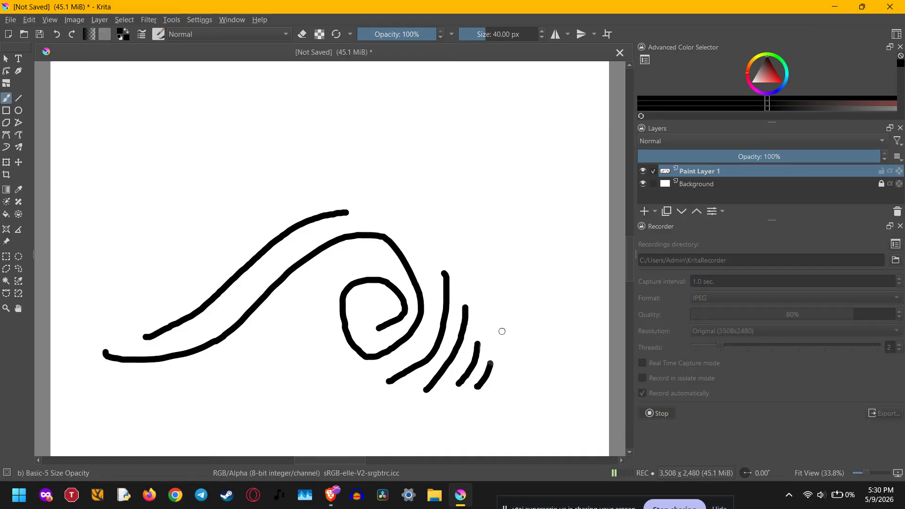
left_click_drag(512, 367, 465, 257)
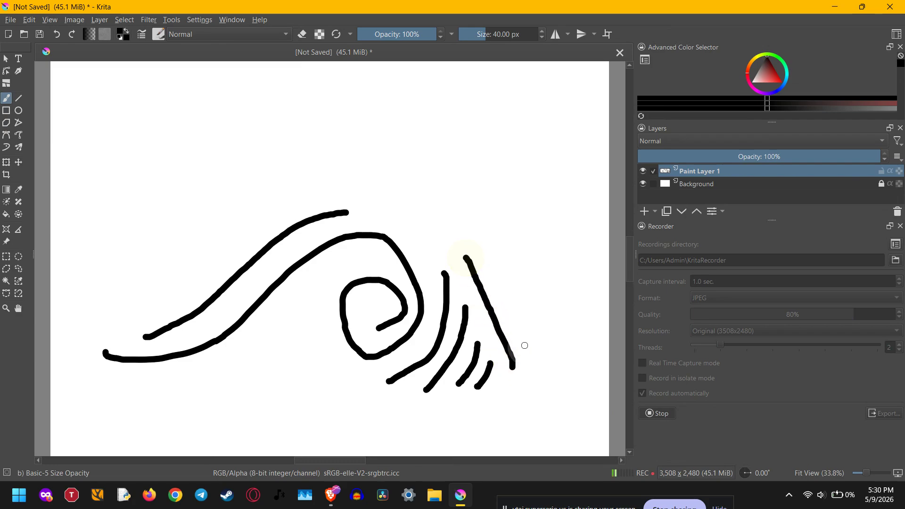
mouse_move(512, 394)
left_mouse_down()
mouse_move(449, 413)
mouse_move(395, 408)
mouse_move(354, 388)
mouse_move(319, 337)
mouse_move(311, 298)
mouse_move(320, 280)
left_mouse_up()
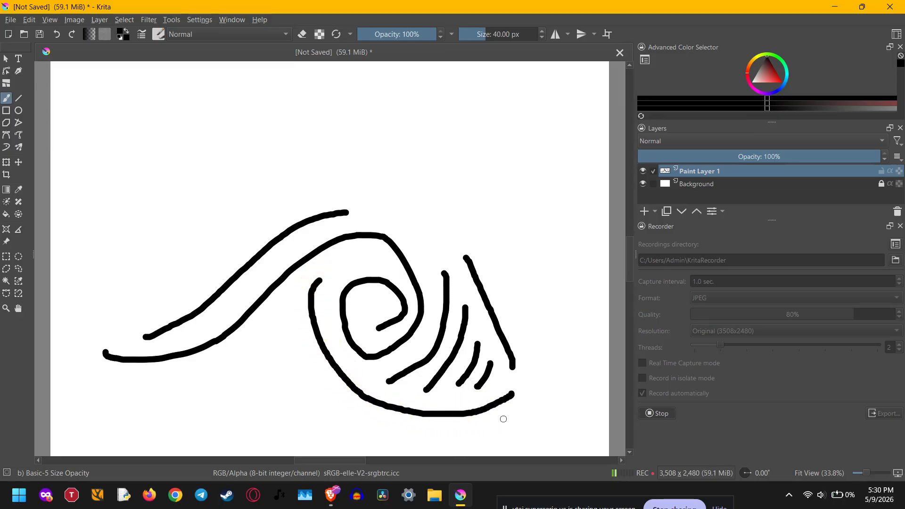
mouse_move(521, 418)
left_mouse_down()
mouse_move(458, 433)
mouse_move(350, 411)
mouse_move(303, 375)
mouse_move(283, 295)
left_mouse_up()
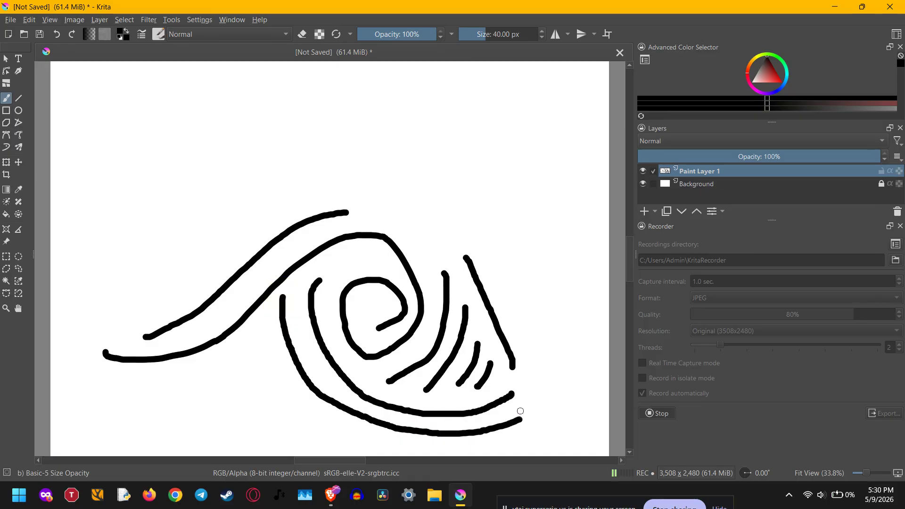
- Stop the recording and open the timelapse export settings, widening the dialog to show the full file paths
key("minus")
scroll(539, 396, "down", 2)
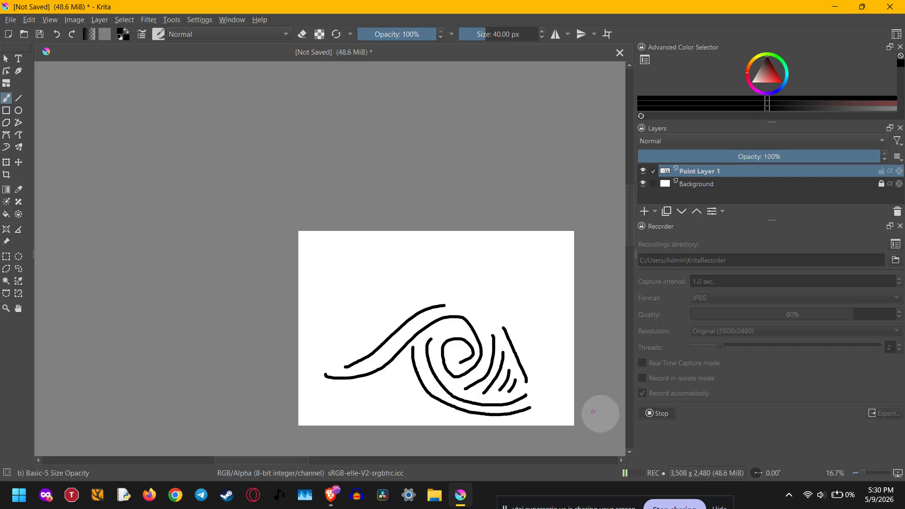
left_click(656, 414)
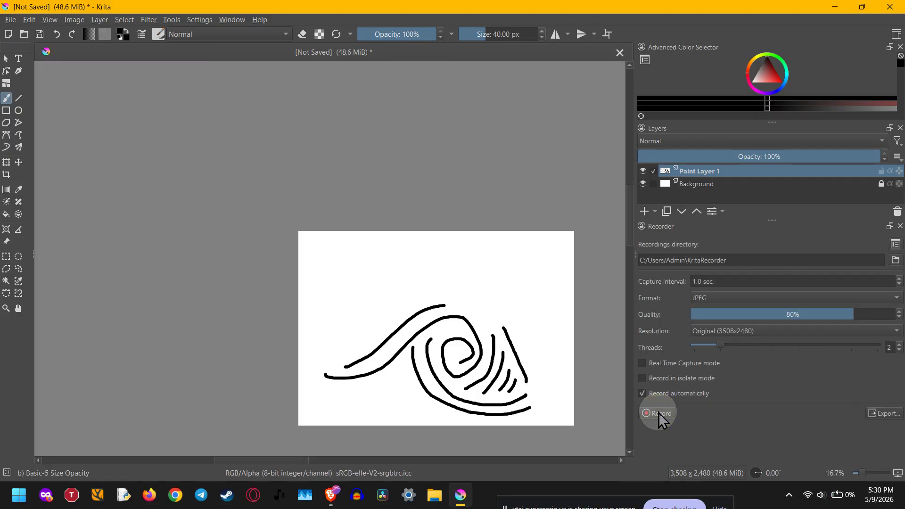
left_click(886, 415)
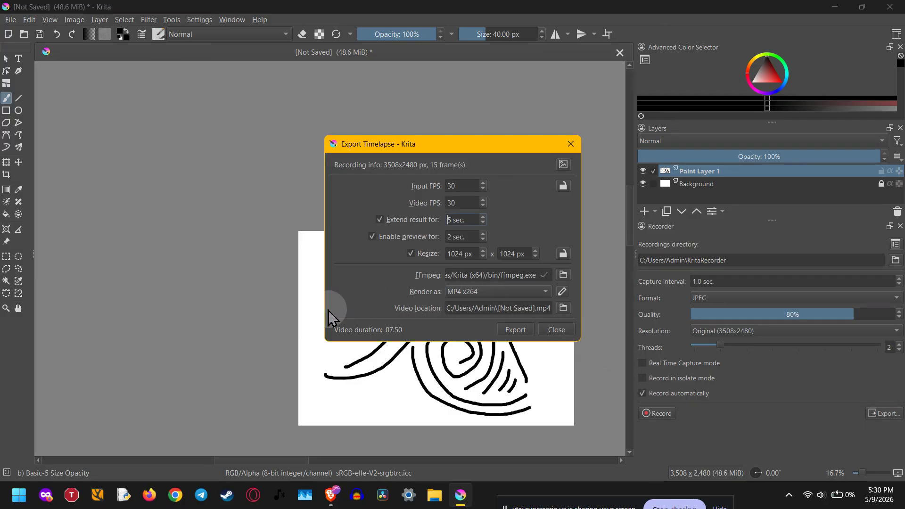
left_click_drag(323, 309, 151, 321)
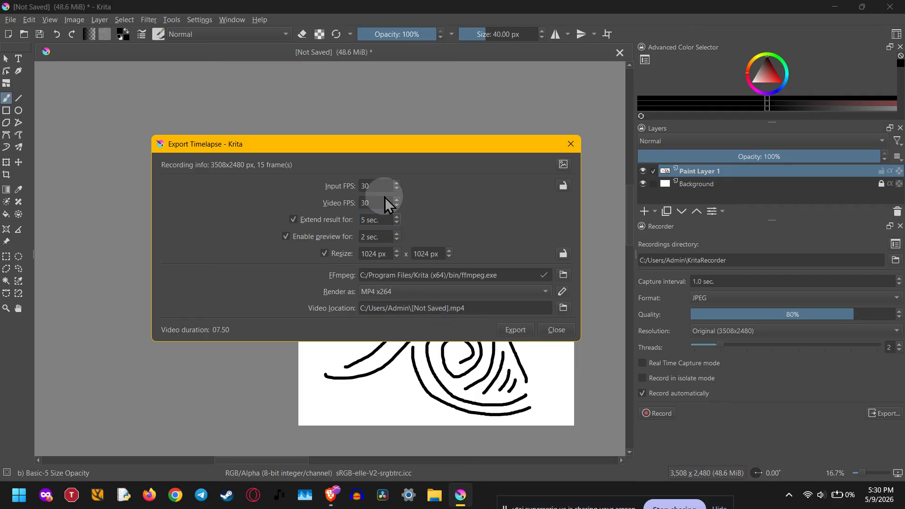
- Export the timelapse as MP4 x264 with resizing on at 1024 x 1024 px, and close the export dialog
left_click(396, 293)
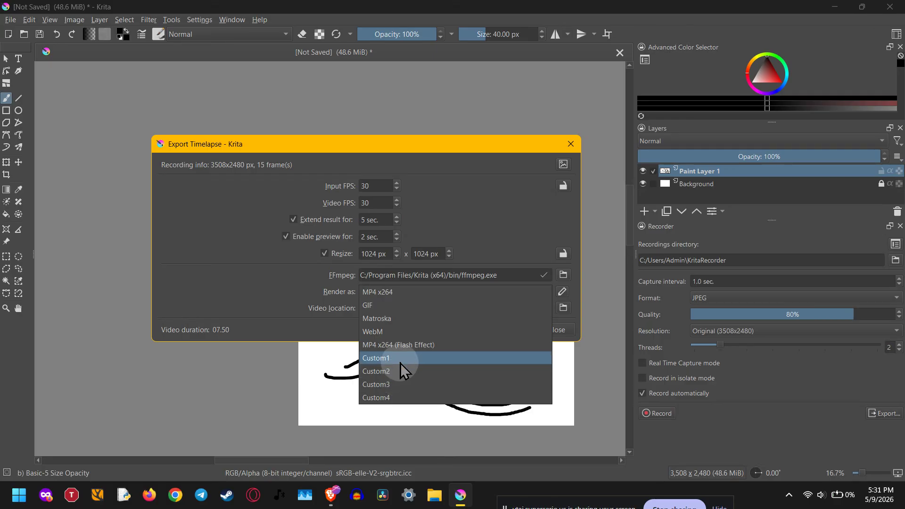
left_click(407, 295)
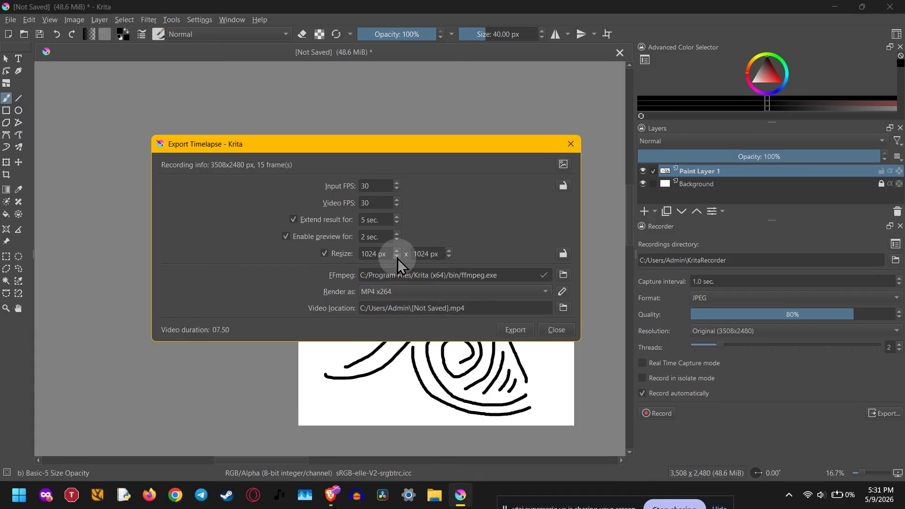
left_click(323, 254)
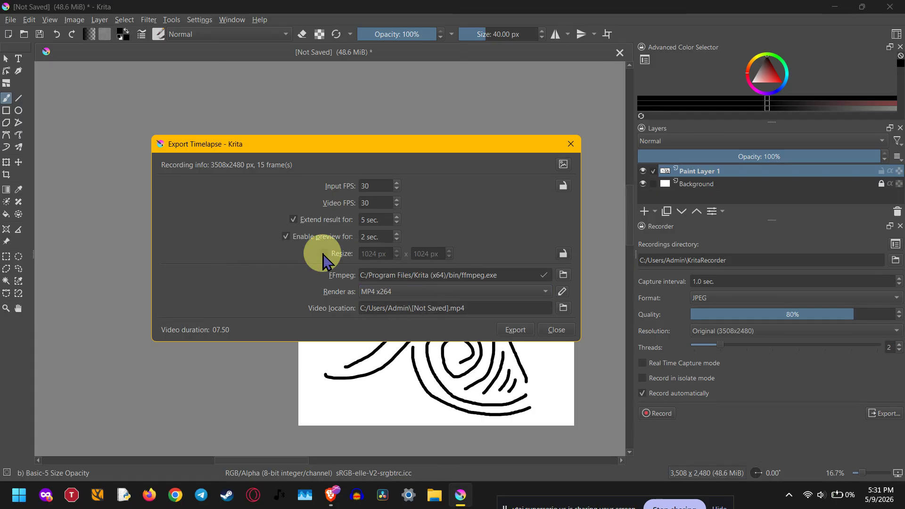
left_click(323, 254)
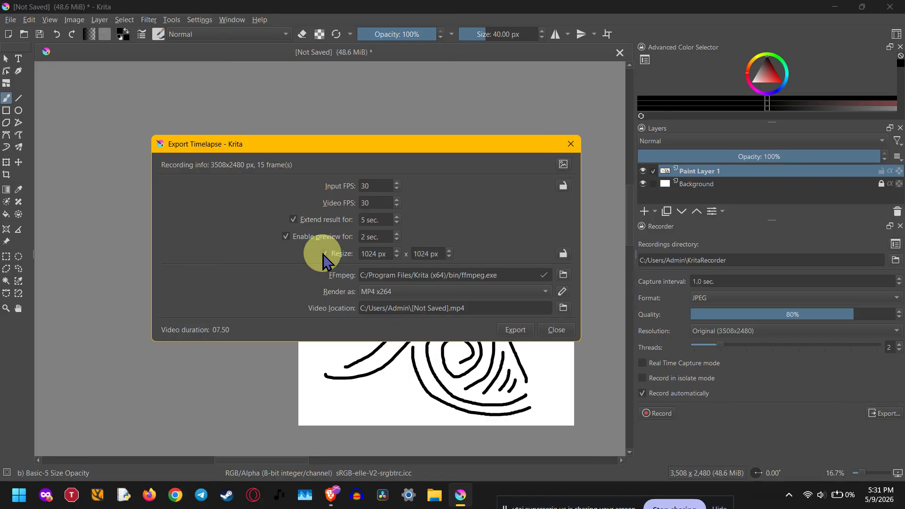
left_click(382, 254)
left_click(442, 255)
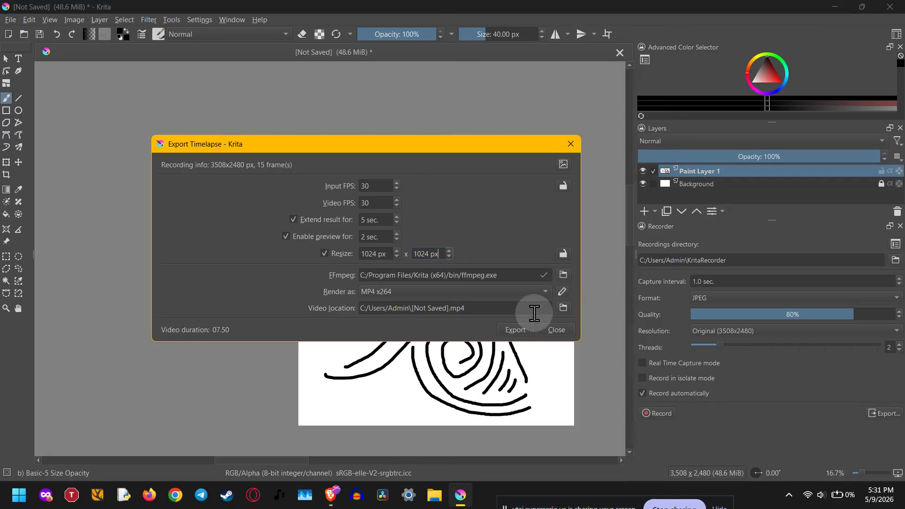
left_click(523, 329)
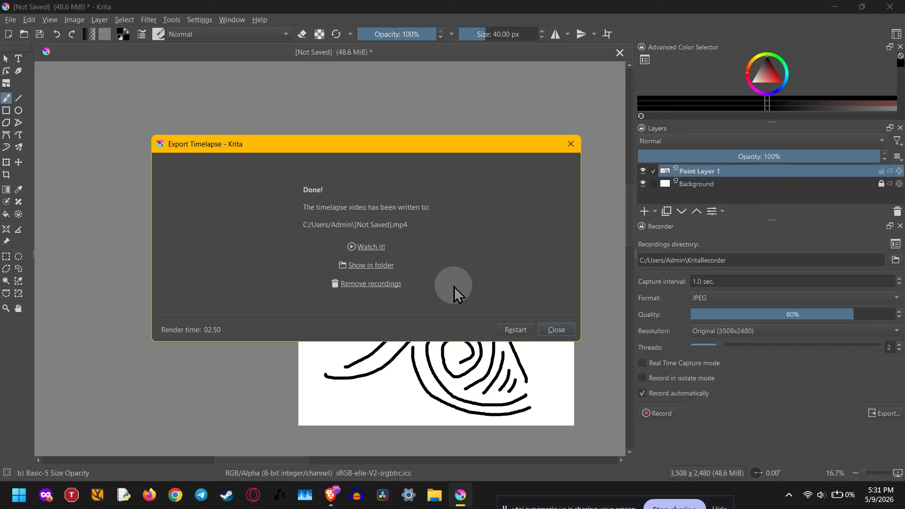
left_click(555, 330)
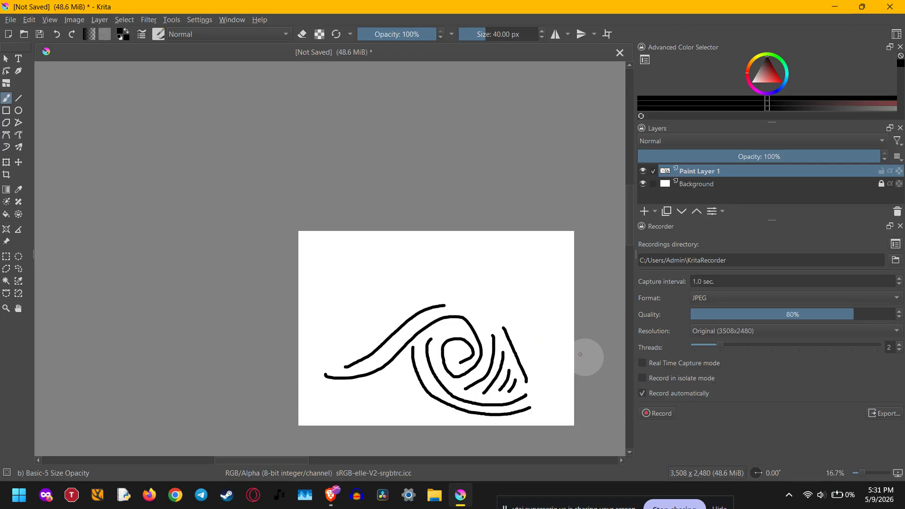